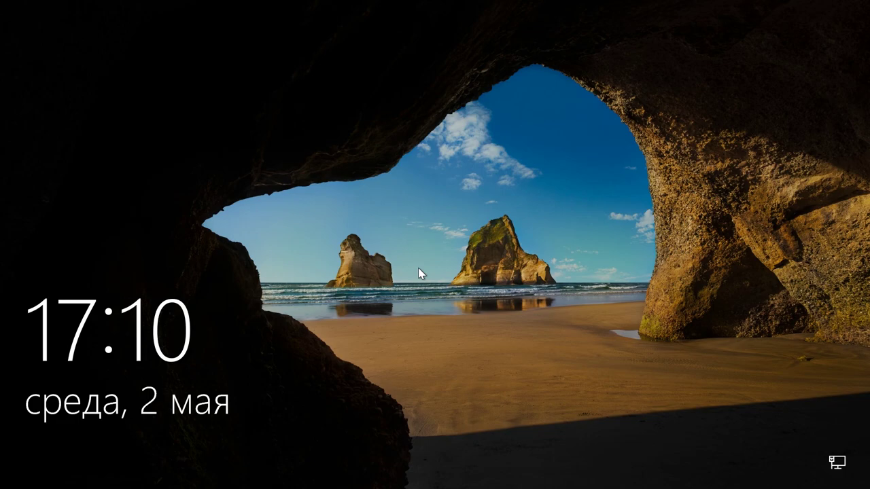
Dismiss the Windows 10 lock screen and sign in to the user account.
{"action": "left_click", "coordinate": [418, 269]}
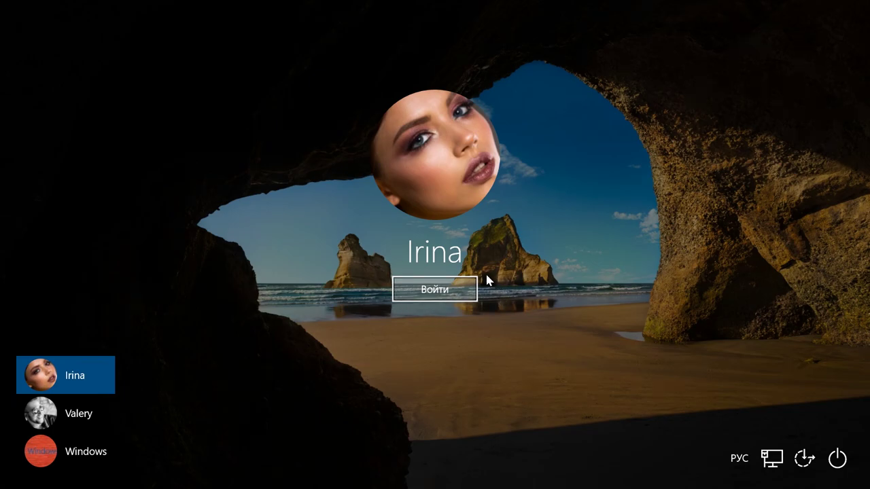
{"action": "left_click", "coordinate": [458, 295]}
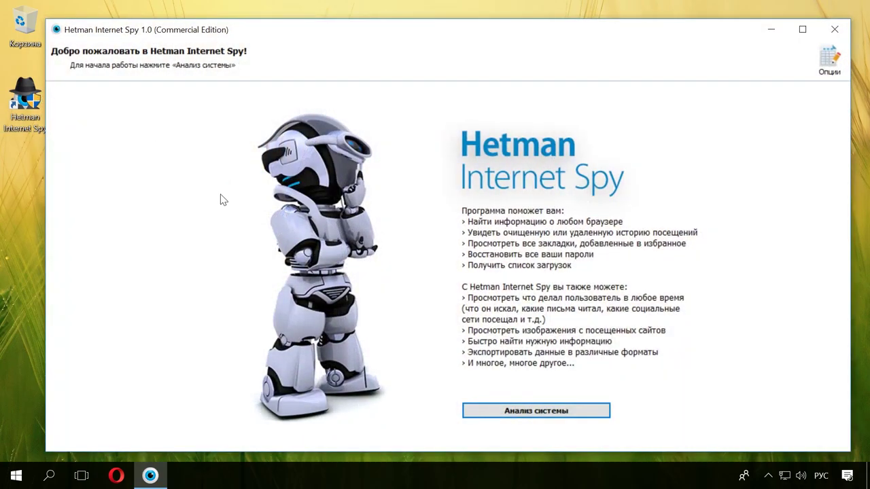
Run the system analysis and pick the first user account for browser analysis.
{"action": "left_click", "coordinate": [558, 415]}
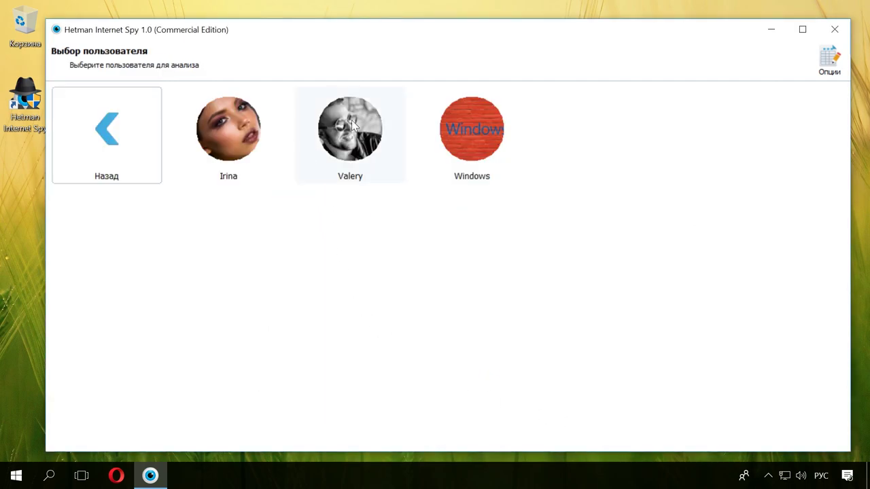
{"action": "left_click", "coordinate": [253, 145]}
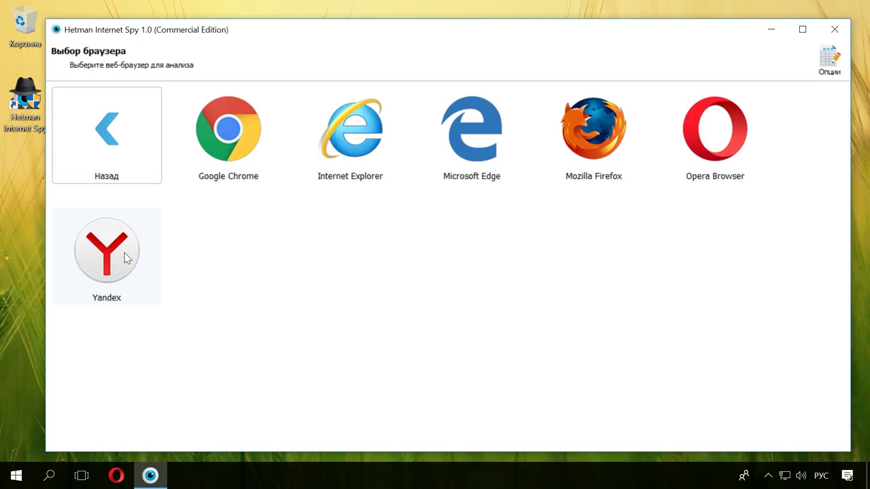
{"action": "right_click", "coordinate": [19, 476]}
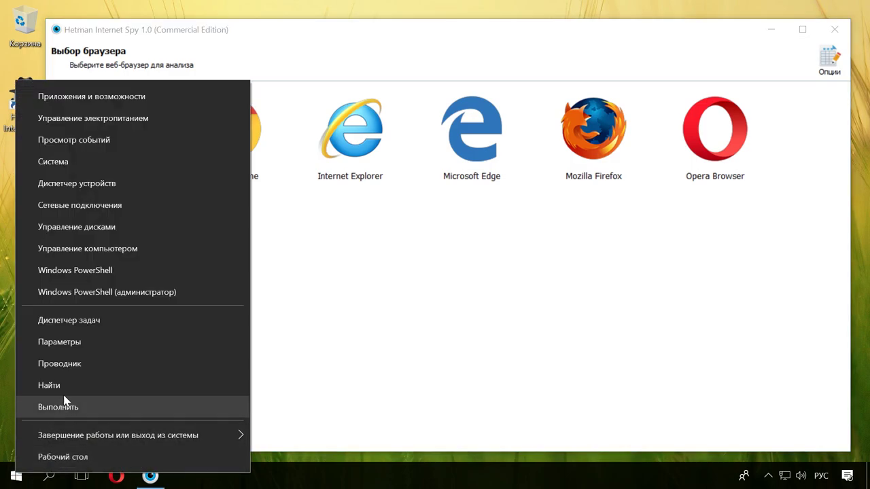
{"action": "left_click", "coordinate": [80, 345]}
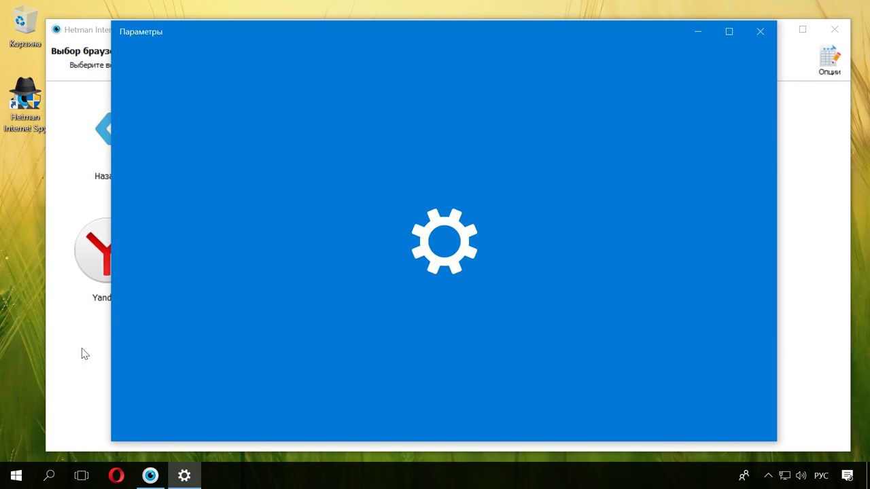
{"action": "left_click", "coordinate": [376, 333]}
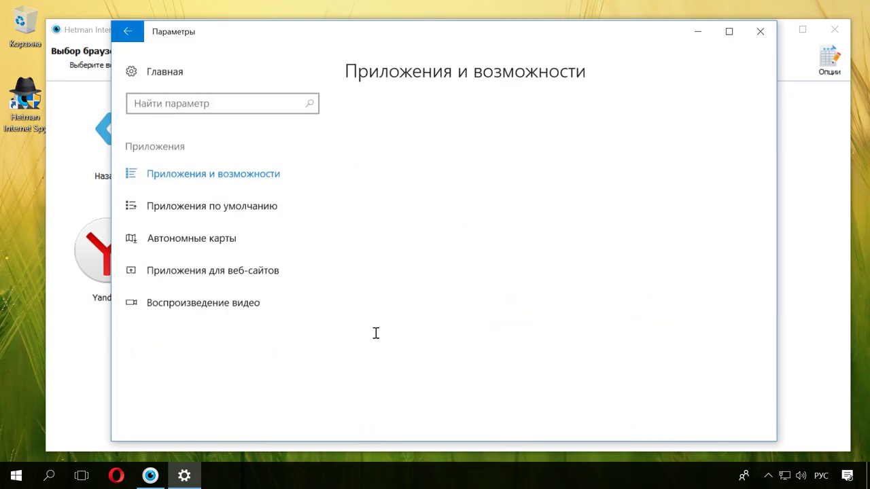
{"action": "left_click", "coordinate": [265, 212]}
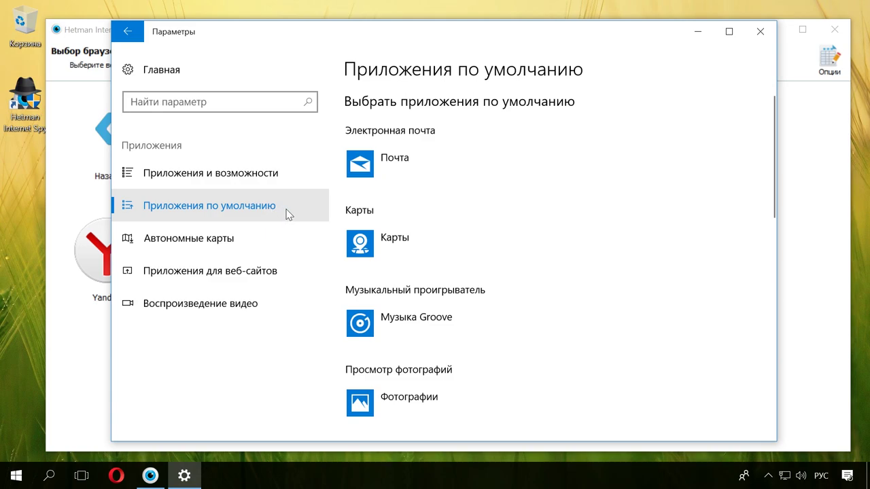
{"action": "scroll", "coordinate": [407, 248], "scroll_direction": "down", "scroll_amount": 3}
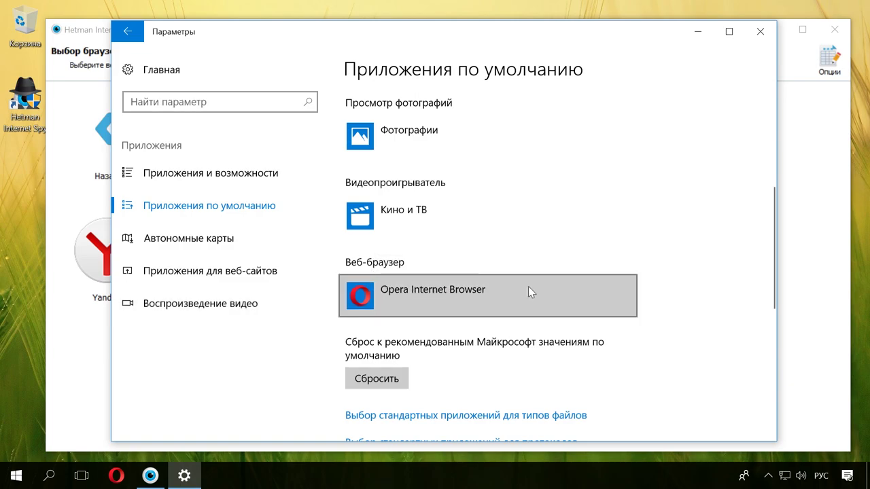
{"action": "left_click", "coordinate": [761, 39]}
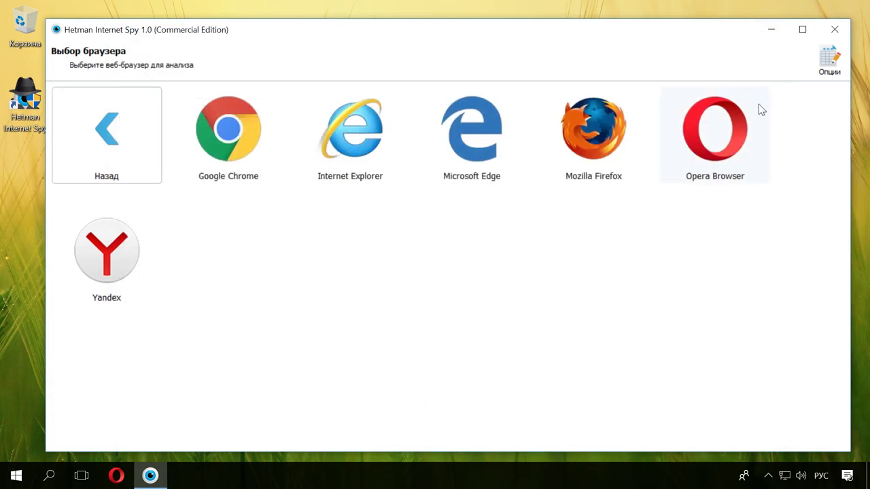
Analyse Opera Browser to list its 1 172 visit history entries.
{"action": "left_click", "coordinate": [735, 155]}
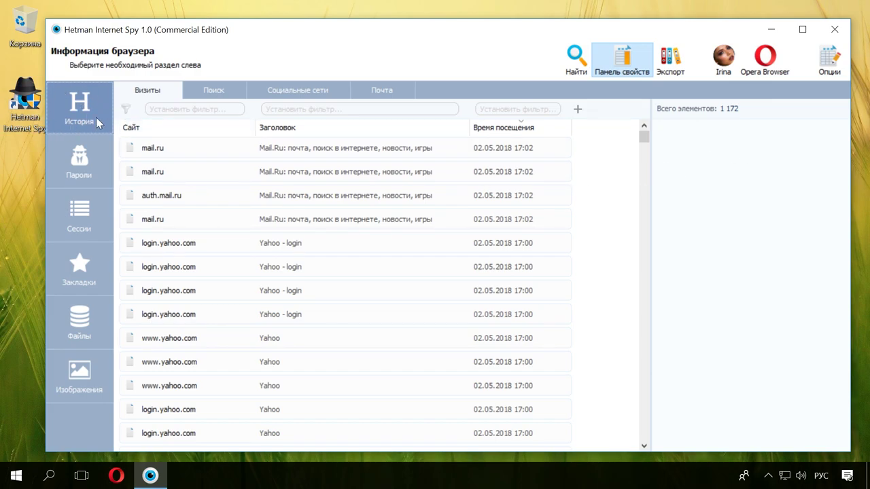
Scroll down through Opera's visit history to review the 02.05.2018 site visits.
{"action": "scroll", "coordinate": [306, 233], "scroll_direction": "down", "scroll_amount": 10}
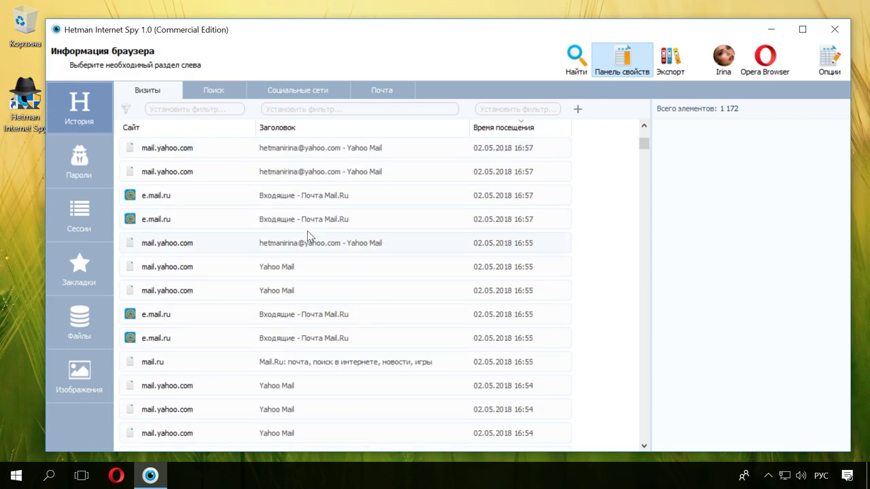
{"action": "scroll", "coordinate": [307, 234], "scroll_direction": "down", "scroll_amount": 6}
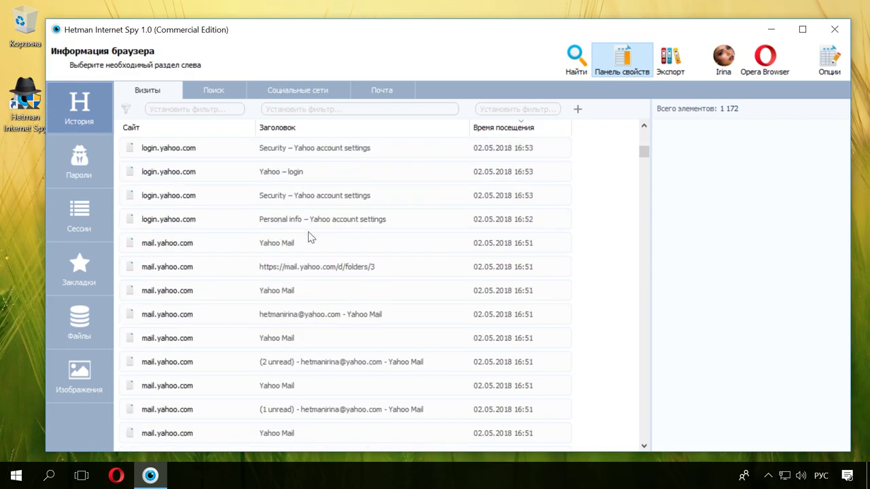
{"action": "scroll", "coordinate": [308, 237], "scroll_direction": "down", "scroll_amount": 8}
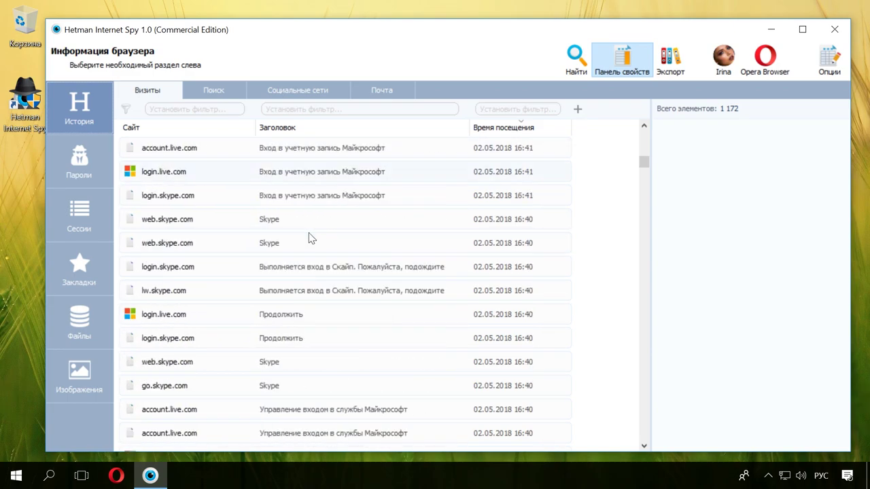
{"action": "scroll", "coordinate": [309, 237], "scroll_direction": "down", "scroll_amount": 8}
{"action": "scroll", "coordinate": [308, 233], "scroll_direction": "down", "scroll_amount": 4}
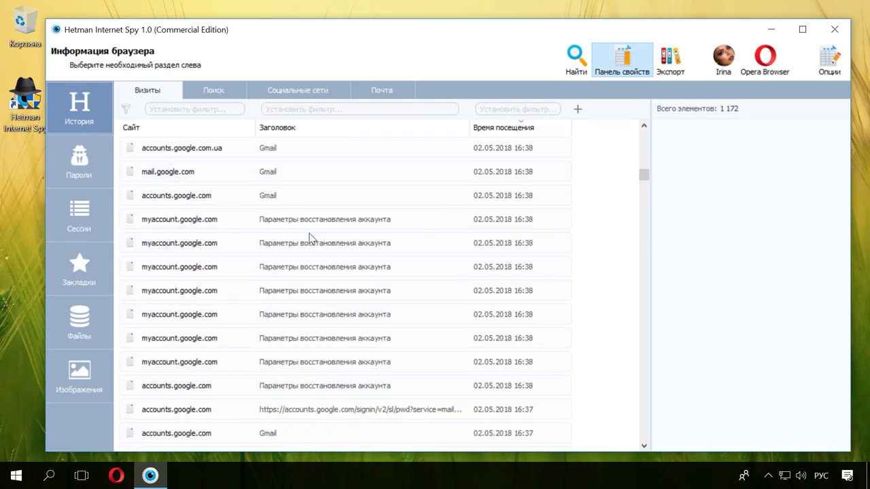
{"action": "scroll", "coordinate": [311, 237], "scroll_direction": "down", "scroll_amount": 3}
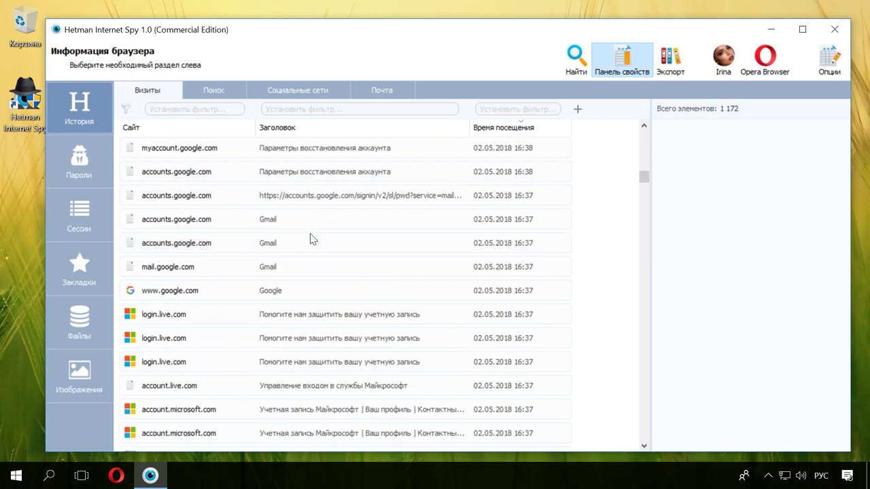
{"action": "scroll", "coordinate": [310, 237], "scroll_direction": "down", "scroll_amount": 3}
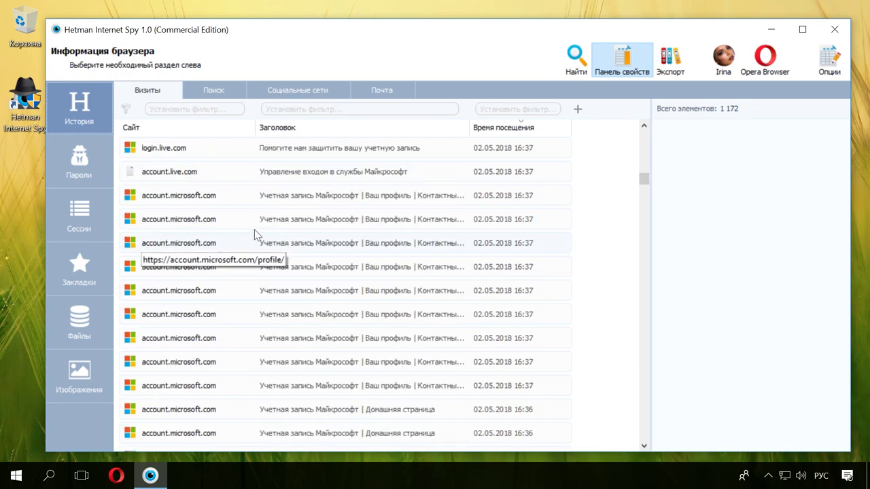
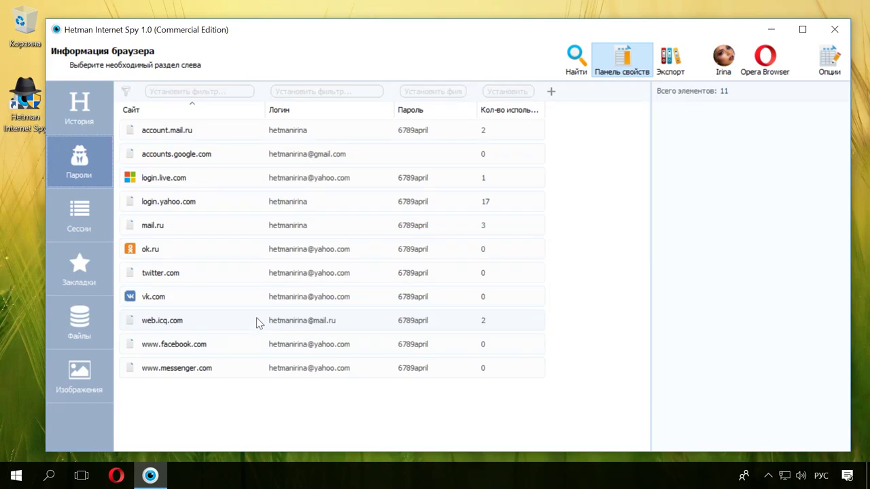
Display the recovered login.yahoo.com credentials in Hetman Internet Spy, then switch to Opera.
{"action": "left_click", "coordinate": [294, 231]}
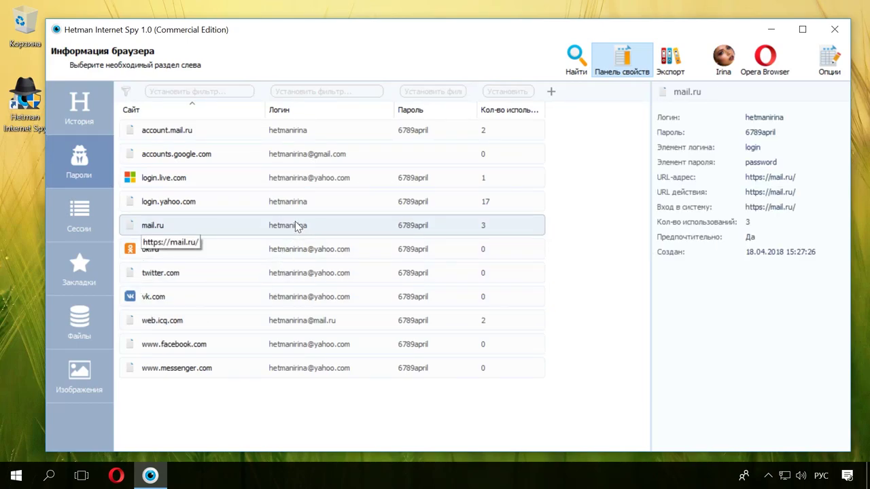
{"action": "left_click", "coordinate": [304, 207]}
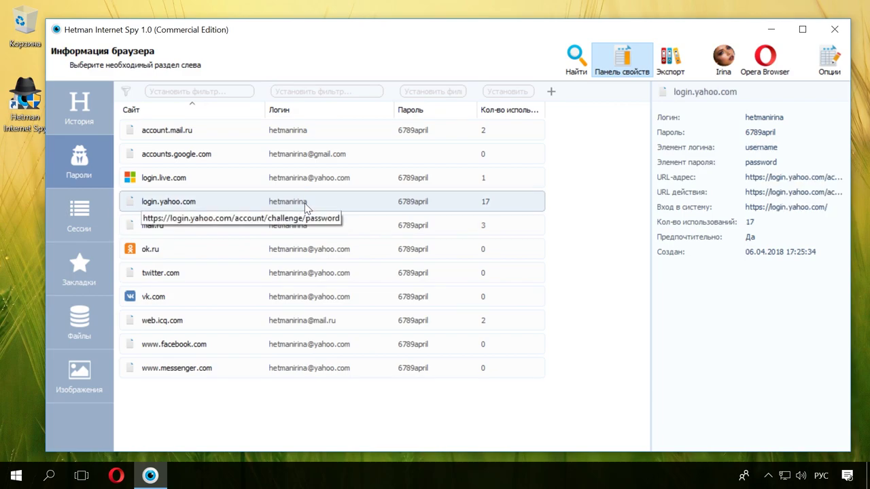
{"action": "left_click", "coordinate": [116, 476]}
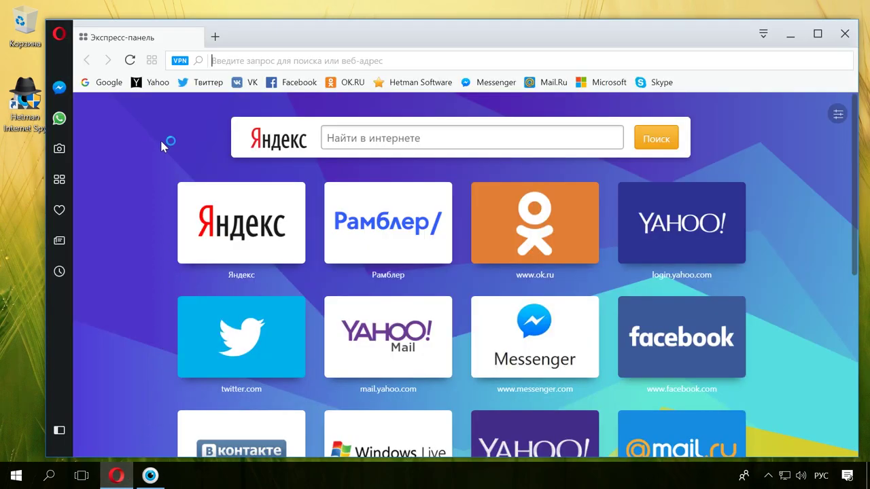
On the Yahoo Mail sign-in page, enter the account's e-mail address and the recovered password.
{"action": "left_click", "coordinate": [153, 83]}
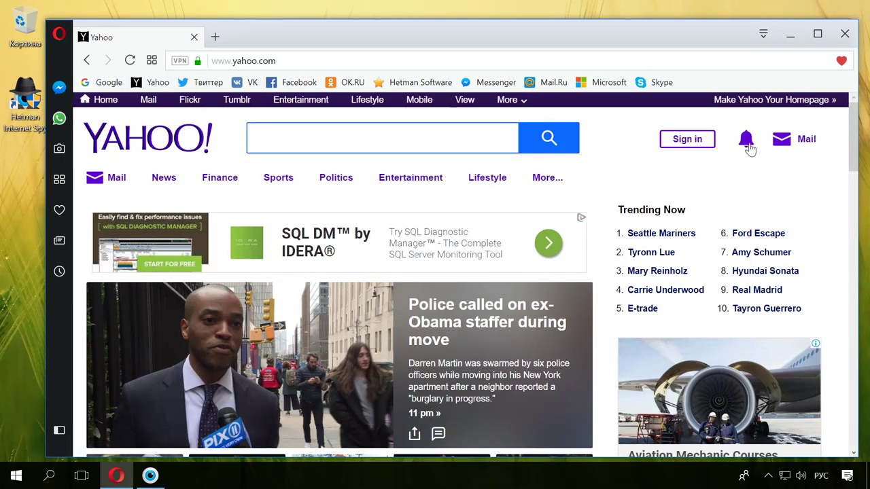
{"action": "left_click", "coordinate": [804, 142]}
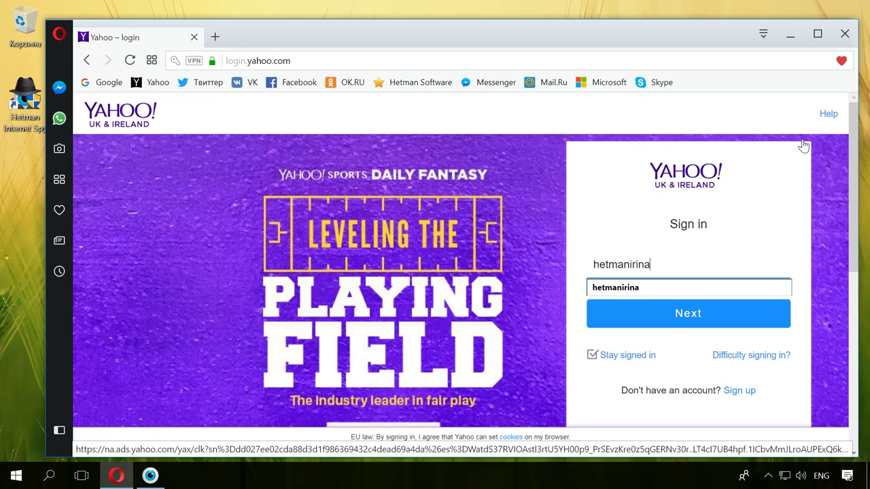
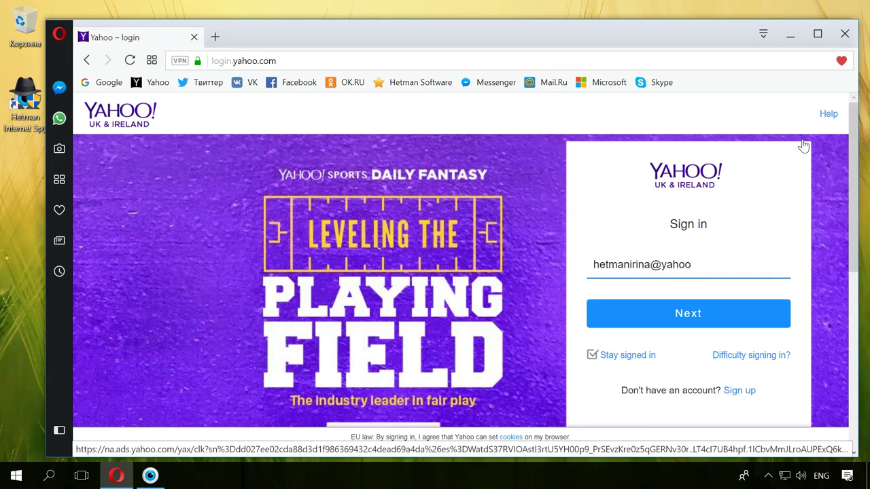
{"action": "left_click", "coordinate": [714, 320]}
{"action": "type", "text": "*********"}
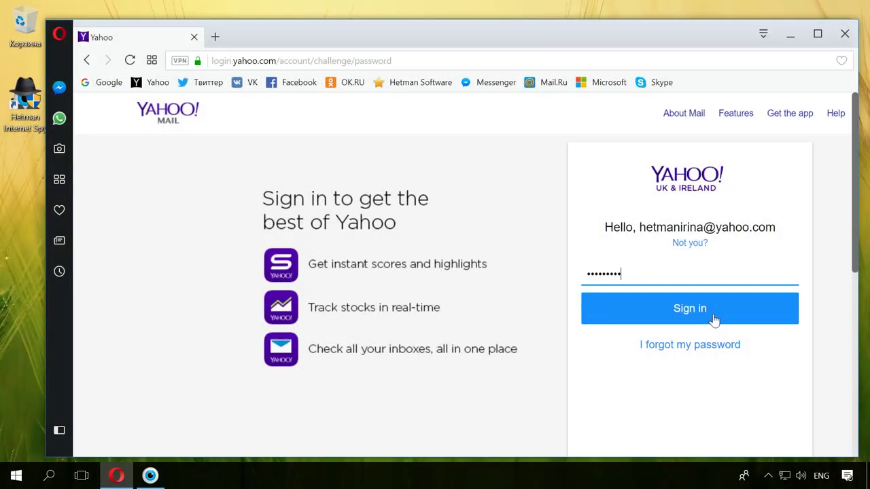
Complete the Yahoo Mail sign-in and scroll down through the inbox message list.
{"action": "left_click", "coordinate": [714, 320]}
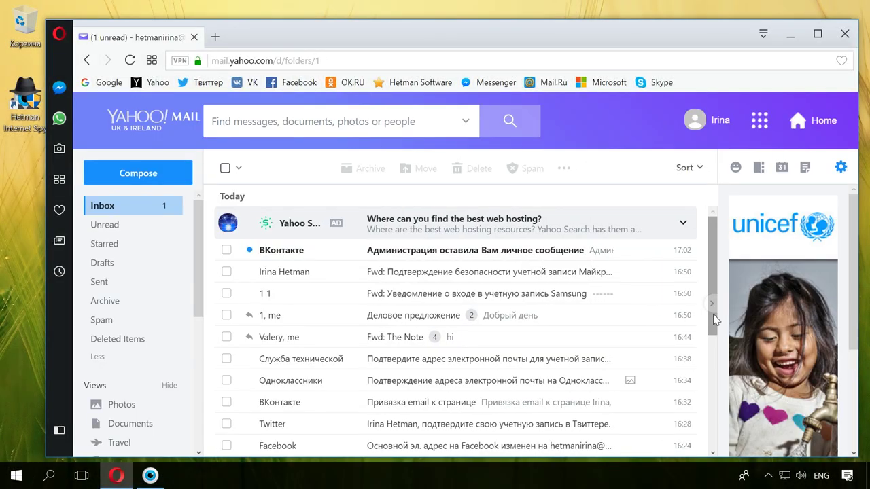
{"action": "scroll", "coordinate": [675, 316], "scroll_direction": "down", "scroll_amount": 2}
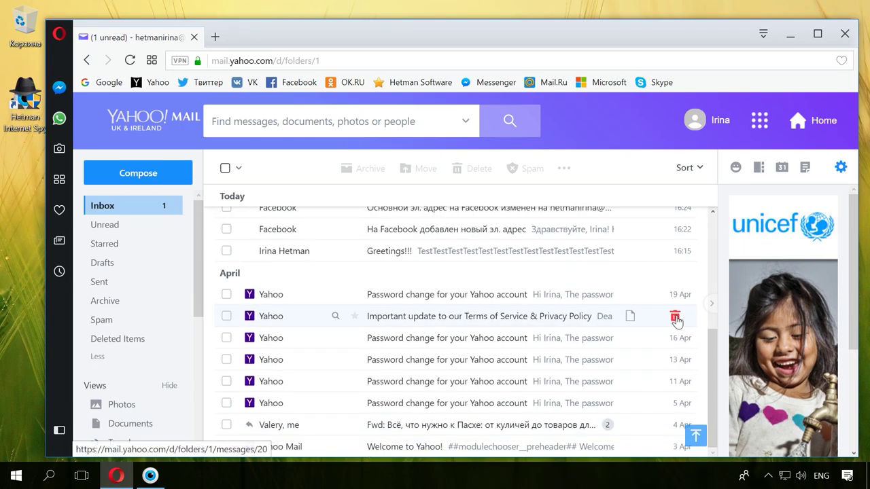
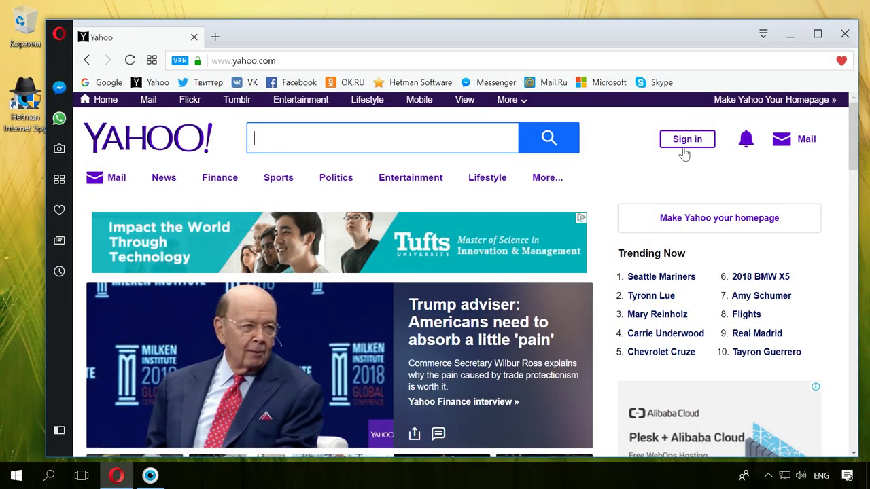
Submit the account e-mail address on the Yahoo sign-in page to continue.
{"action": "mouse_move", "coordinate": [805, 146]}
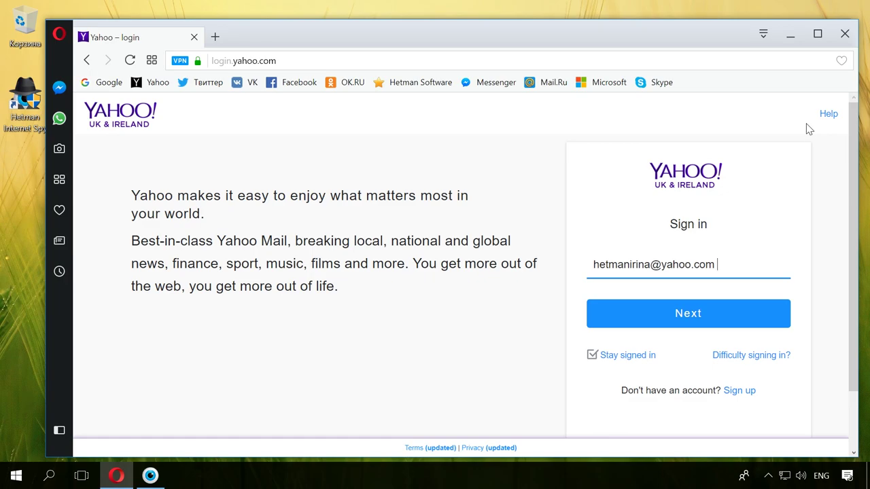
{"action": "left_click", "coordinate": [746, 309]}
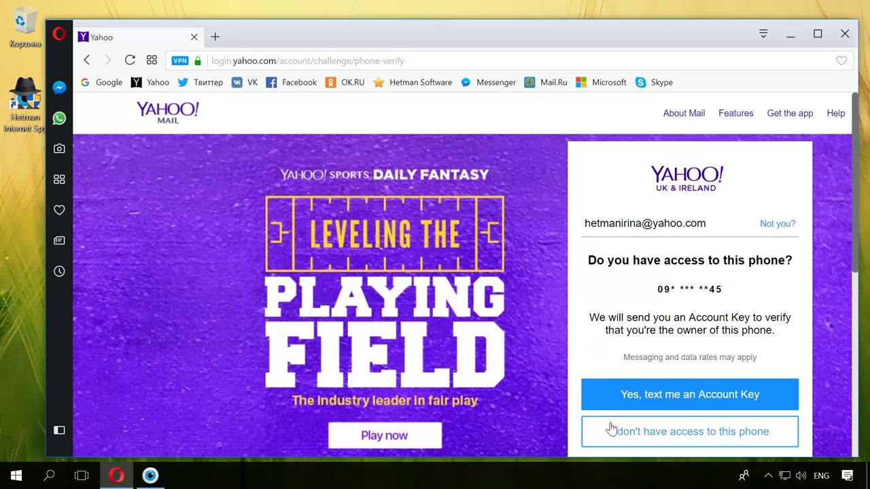
Decline phone verification by choosing "I don't have access to this phone".
{"action": "left_click", "coordinate": [668, 433]}
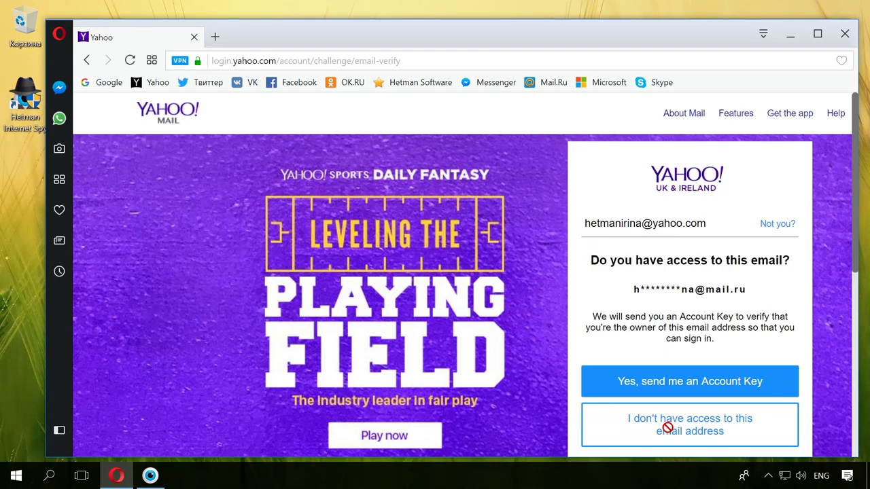
Request an Account Key be sent to the recovery e-mail address.
{"action": "left_click_drag", "start_coordinate": [749, 291], "coordinate": [635, 299]}
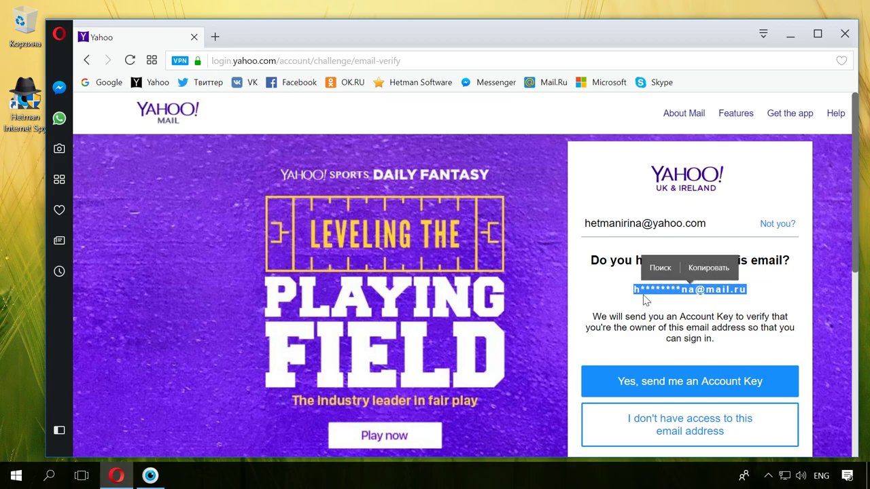
{"action": "left_click", "coordinate": [679, 308]}
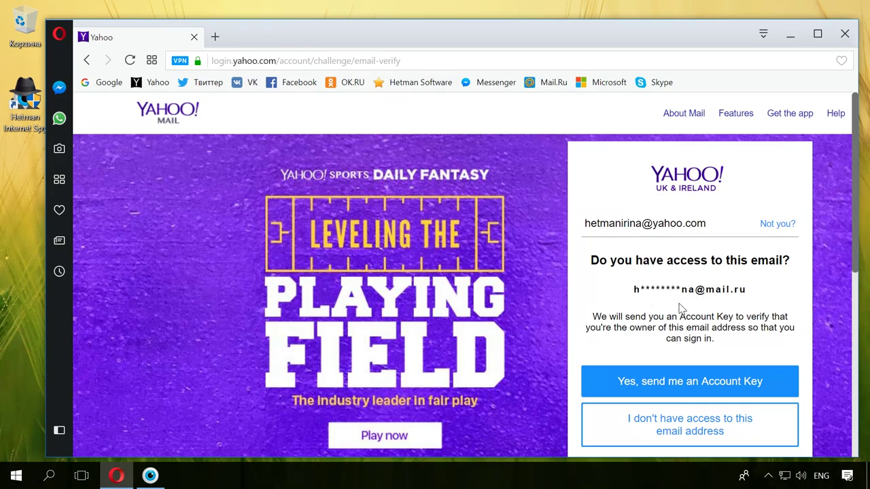
{"action": "left_click", "coordinate": [753, 384]}
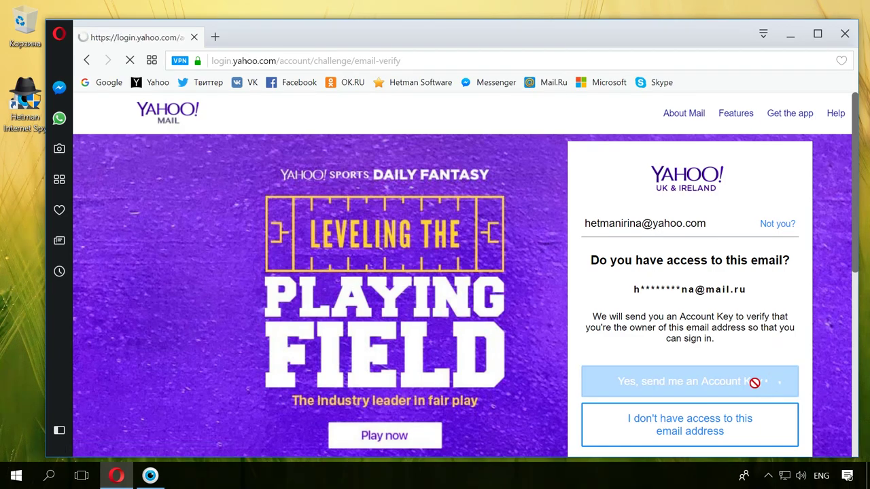
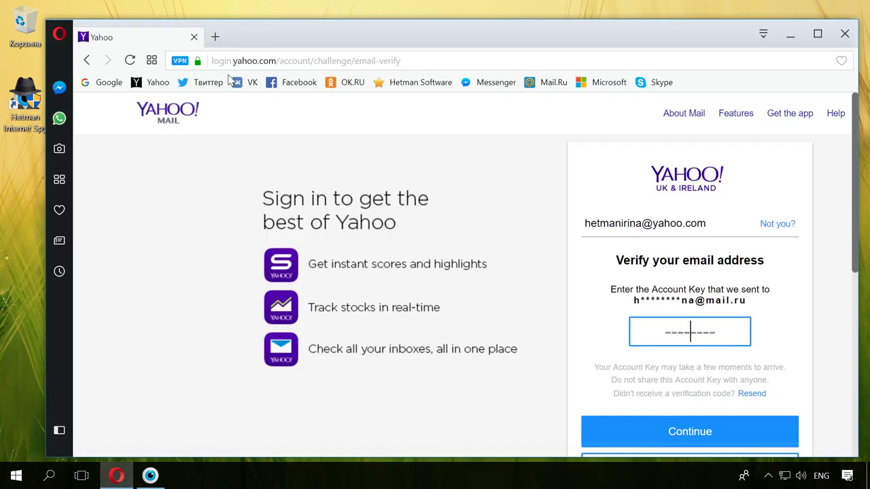
In a new tab, sign into the Mail.ru mailbox with the mailbox name and password.
{"action": "left_click", "coordinate": [215, 37]}
{"action": "left_click", "coordinate": [551, 82]}
{"action": "left_click", "coordinate": [163, 204]}
{"action": "left_click", "coordinate": [129, 238]}
{"action": "type", "text": "•••••••••"}
{"action": "left_click", "coordinate": [229, 237]}
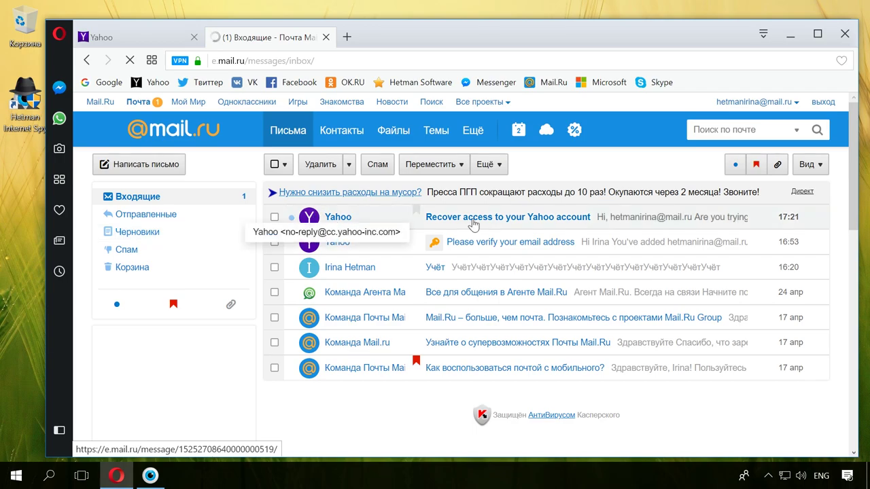
Open Yahoo's recovery email in Mail.ru, copy its sign-in code, and return to Yahoo's tab.
{"action": "left_click", "coordinate": [471, 218]}
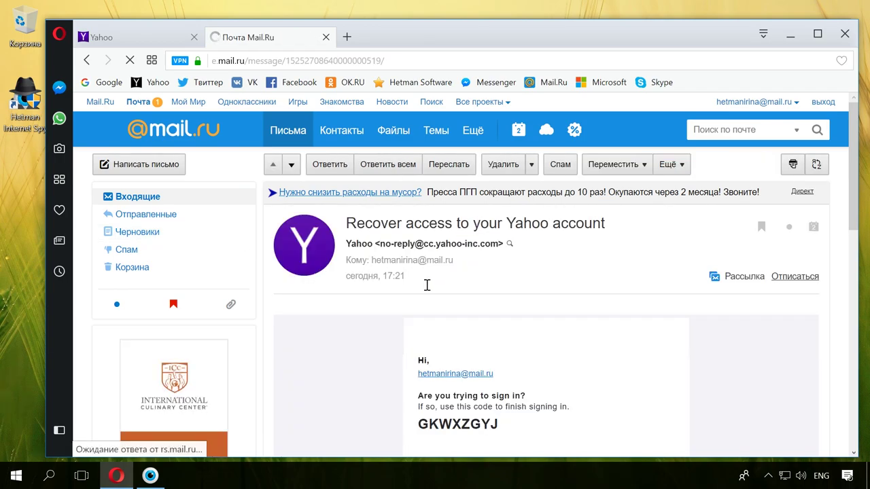
{"action": "scroll", "coordinate": [427, 284], "scroll_direction": "down", "scroll_amount": 5}
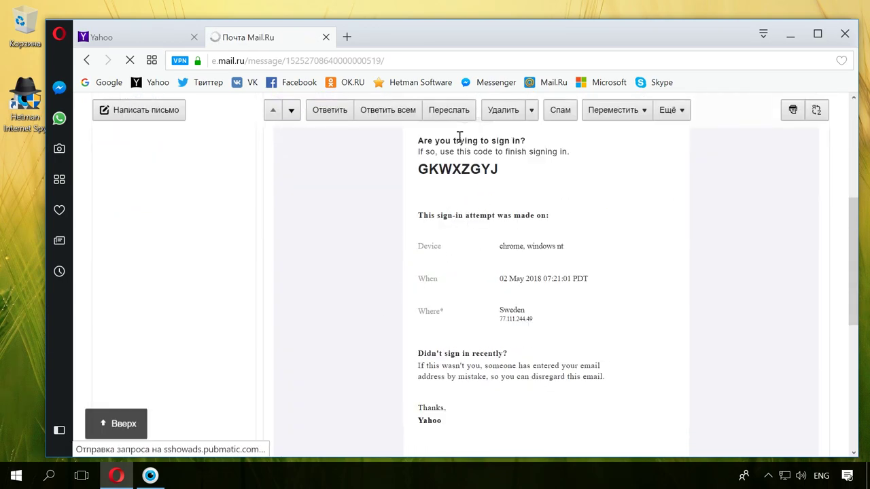
{"action": "scroll", "coordinate": [363, 208], "scroll_direction": "up", "scroll_amount": 1}
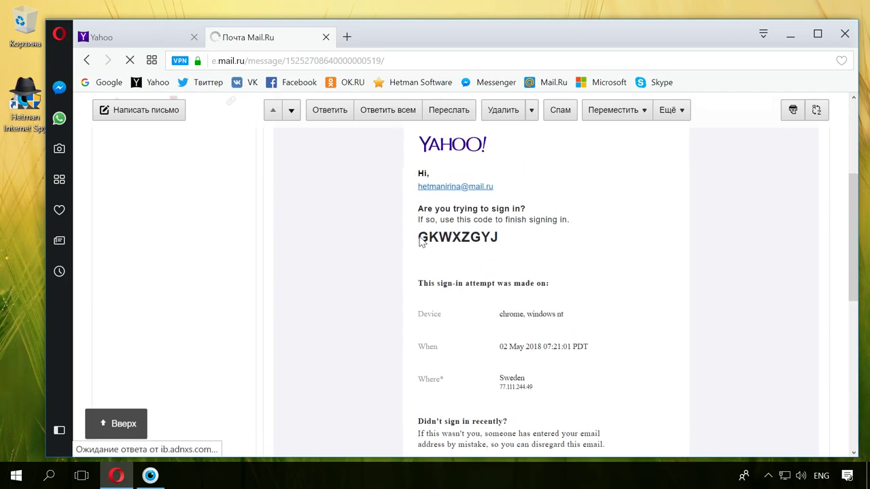
{"action": "double_click", "coordinate": [509, 237]}
{"action": "key", "text": "ctrl+c"}
{"action": "left_click", "coordinate": [475, 214]}
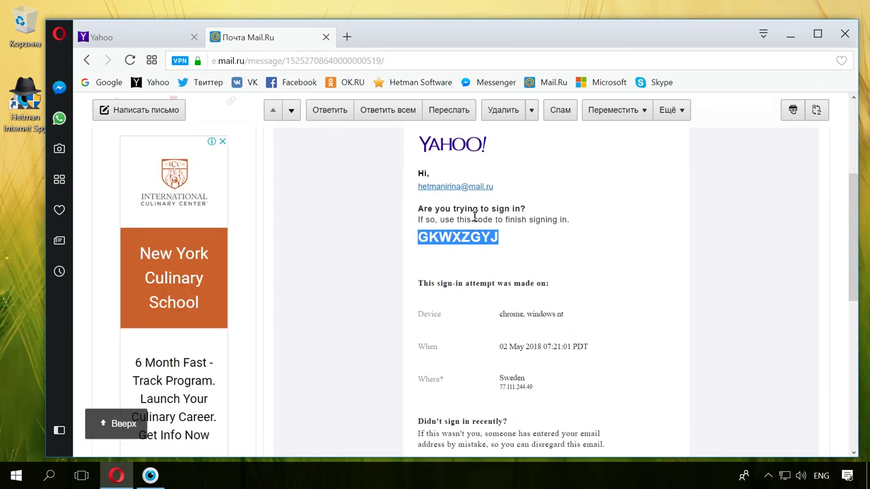
{"action": "left_click", "coordinate": [154, 31]}
Paste the copied Account Key into Yahoo's code field, submit it, and continue past Success.
{"action": "right_click", "coordinate": [670, 333]}
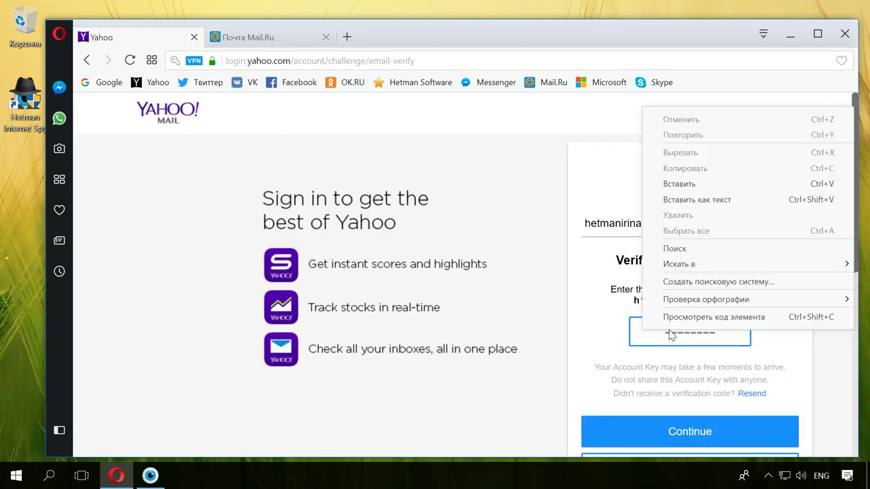
{"action": "left_click", "coordinate": [678, 184]}
{"action": "left_click", "coordinate": [692, 430]}
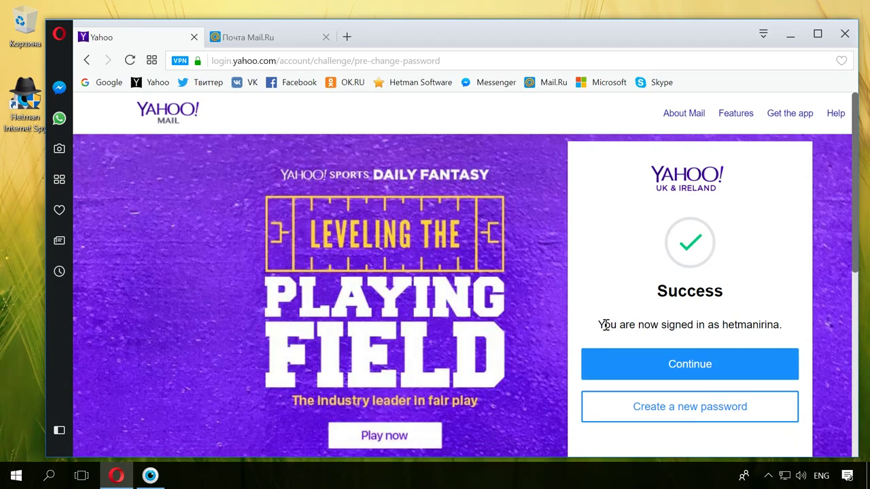
{"action": "left_click", "coordinate": [701, 367]}
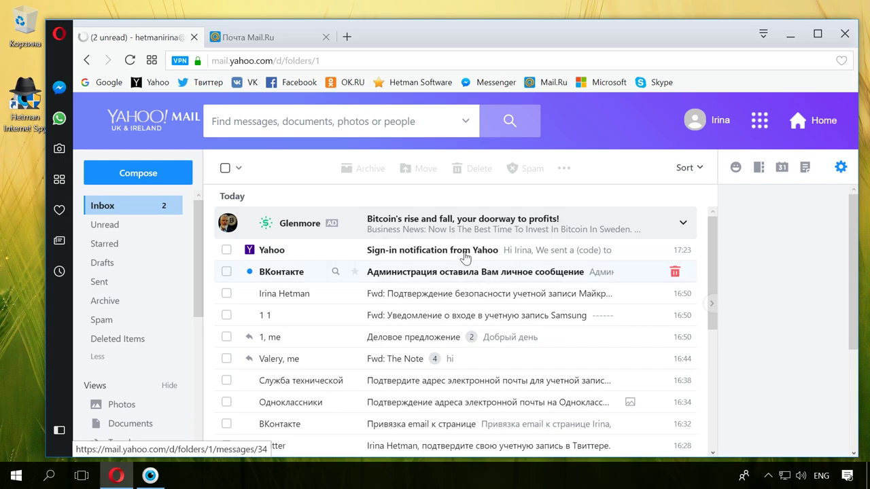
Scroll the inbox from today's messages down to the April Yahoo password-change notices.
{"action": "scroll", "coordinate": [358, 324], "scroll_direction": "down", "scroll_amount": 4}
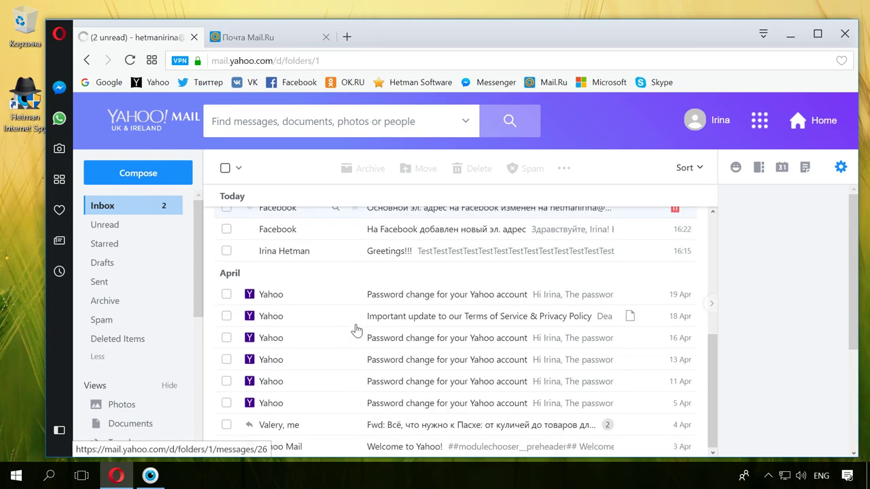
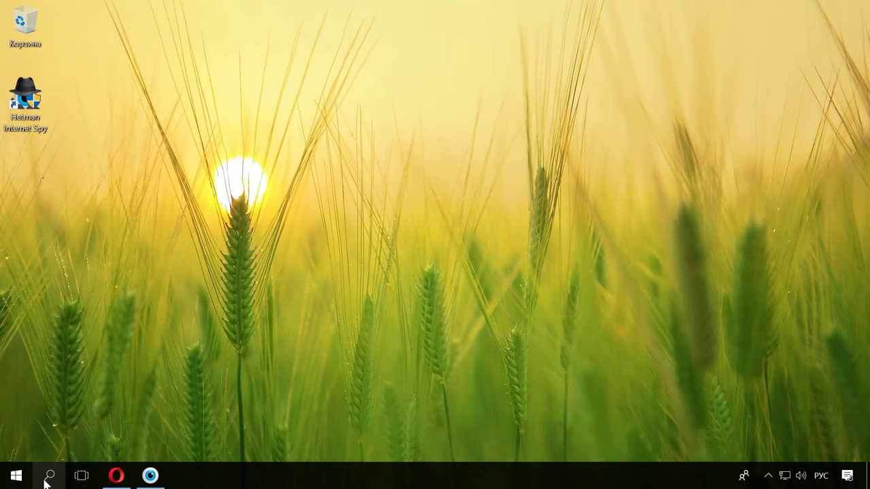
Search for 'панель' and open Control Panel's User Accounts settings.
{"action": "left_click", "coordinate": [46, 476]}
{"action": "type", "text": "панель"}
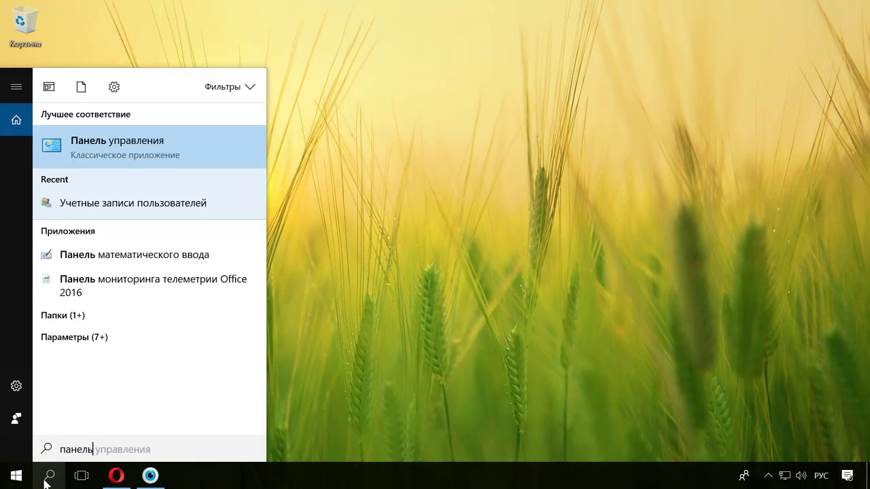
{"action": "left_click", "coordinate": [195, 157]}
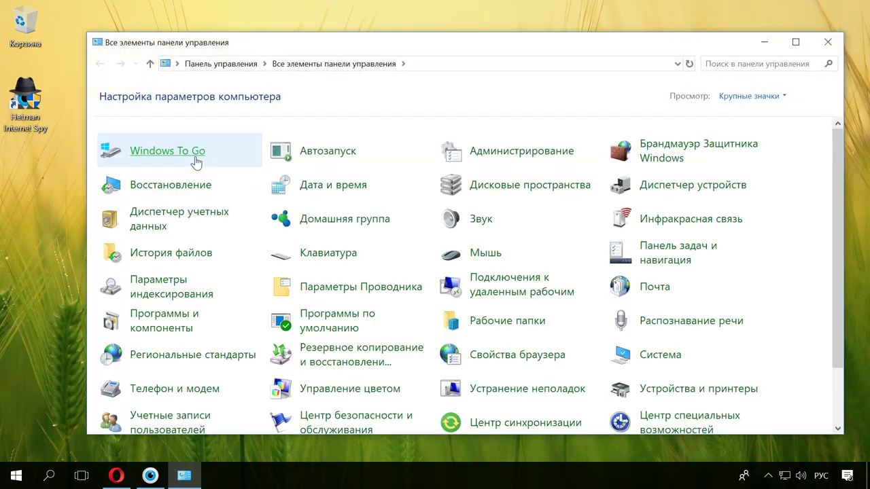
{"action": "scroll", "coordinate": [340, 272], "scroll_direction": "down", "scroll_amount": 1}
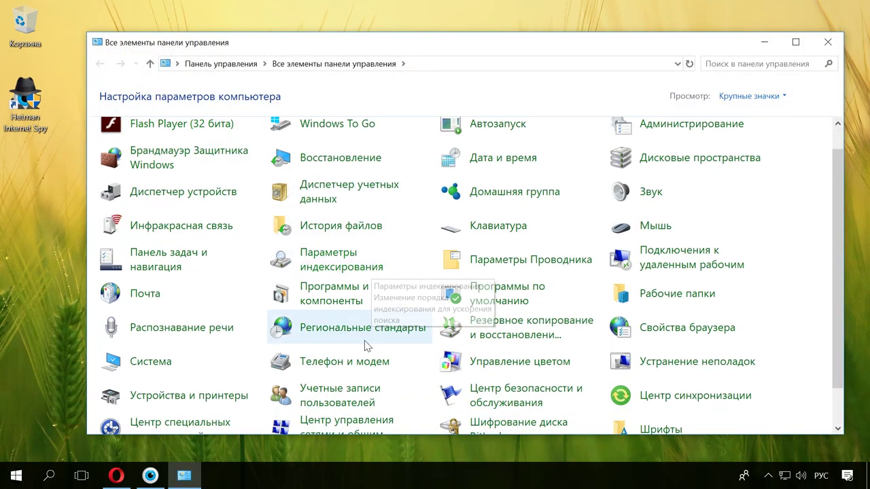
{"action": "left_click", "coordinate": [354, 404]}
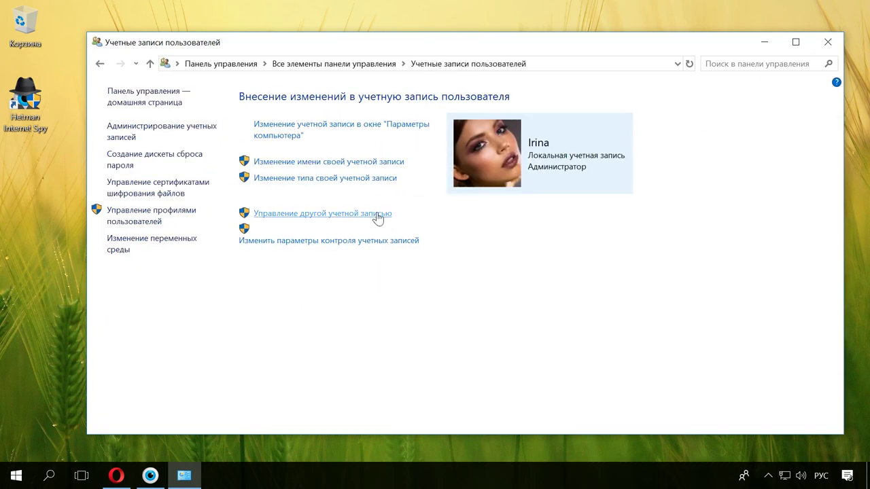
Enter a new password for the administrator account, then open the Start quick-link menu.
{"action": "left_click", "coordinate": [378, 216]}
{"action": "left_click", "coordinate": [398, 144]}
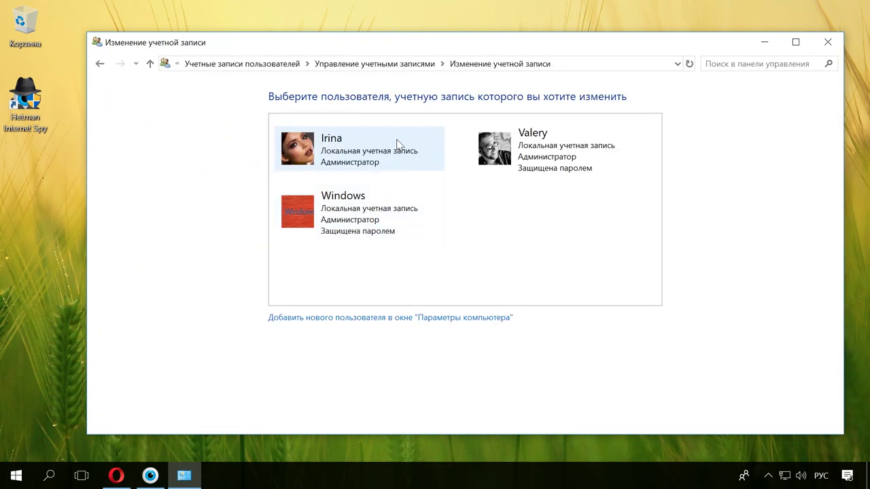
{"action": "left_click", "coordinate": [312, 137]}
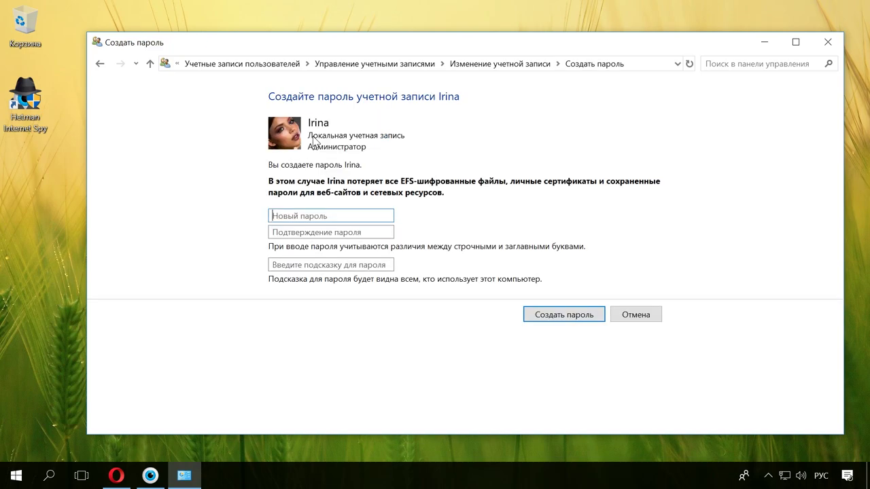
{"action": "left_click", "coordinate": [312, 216]}
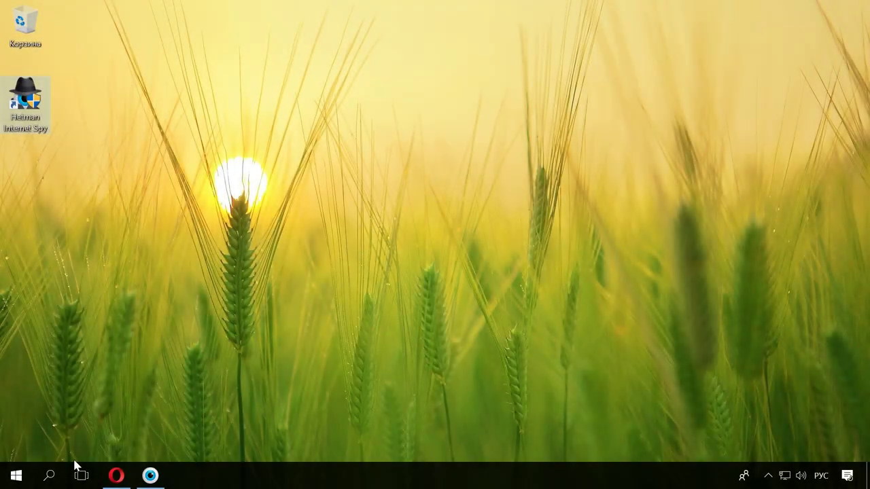
{"action": "right_click", "coordinate": [16, 476]}
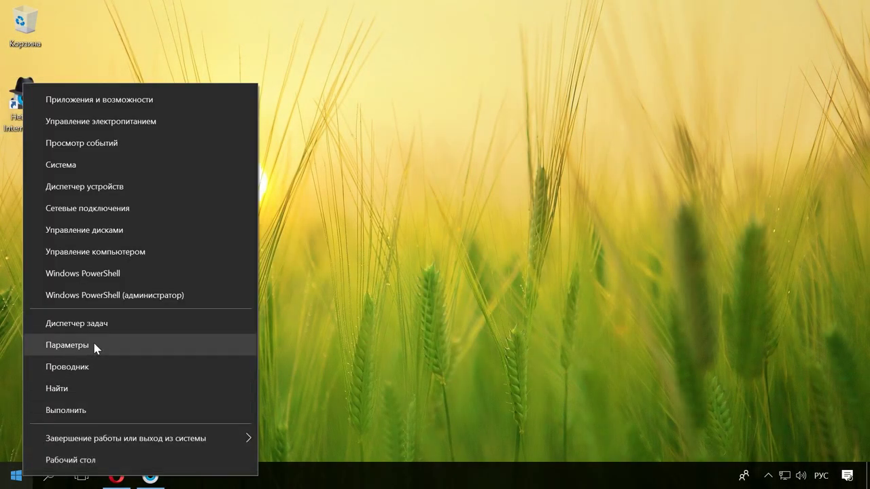
In Settings > Accounts > Sign-in options, add a password and type the new password.
{"action": "left_click", "coordinate": [93, 347]}
{"action": "left_click", "coordinate": [515, 328]}
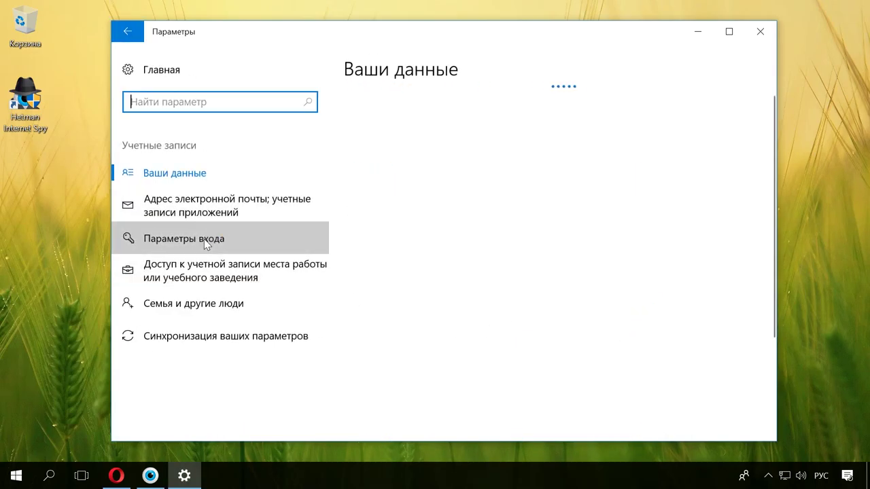
{"action": "left_click", "coordinate": [206, 244]}
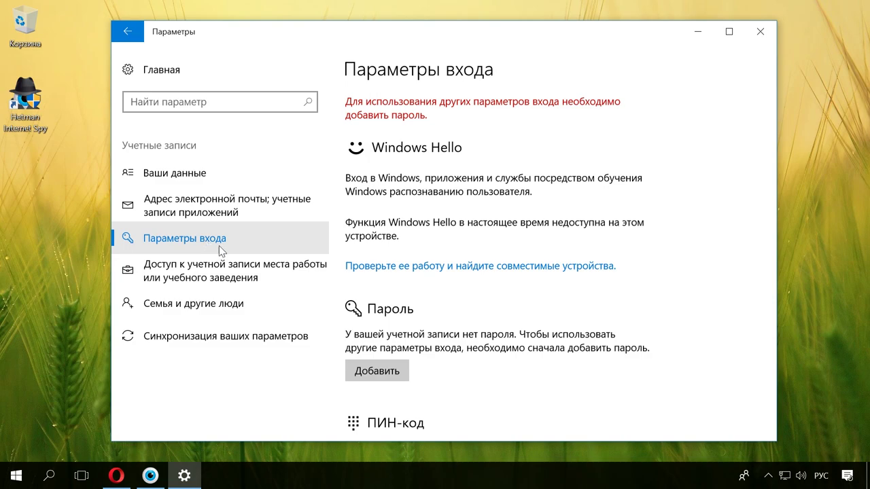
{"action": "left_click", "coordinate": [387, 371]}
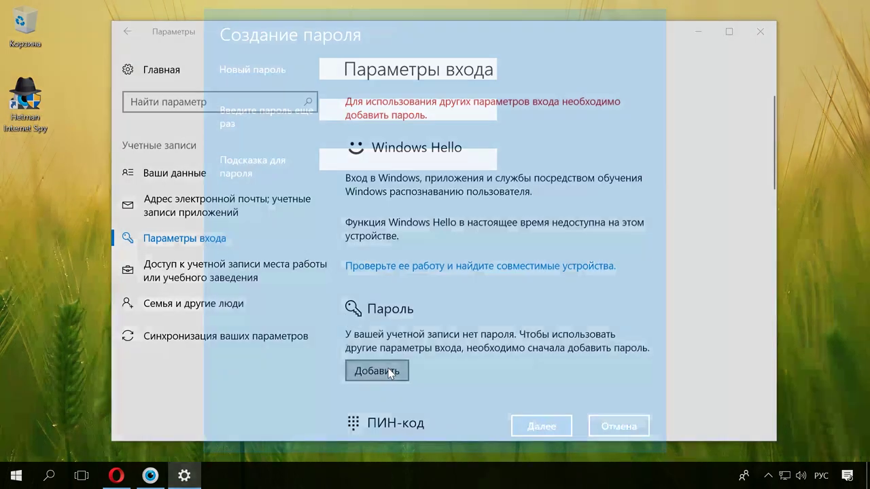
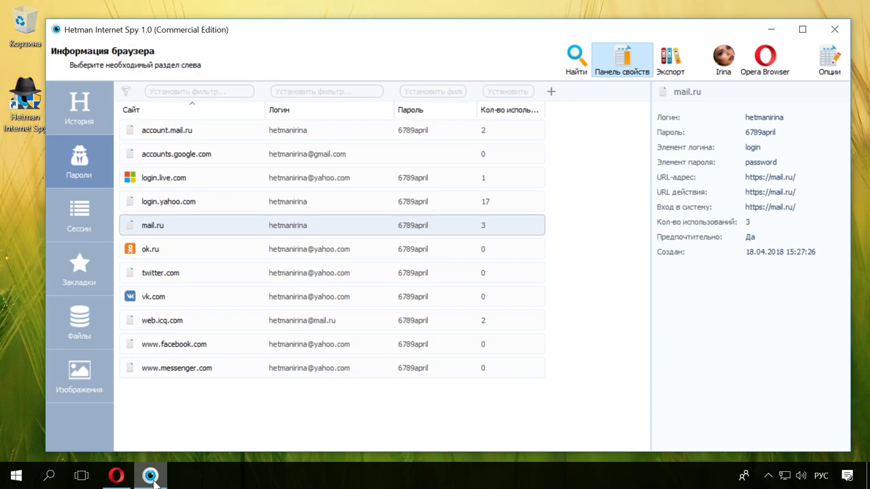
Show the 45 emails under History > Почта, then bring up Yahoo Mail in Opera.
{"action": "left_click", "coordinate": [94, 104]}
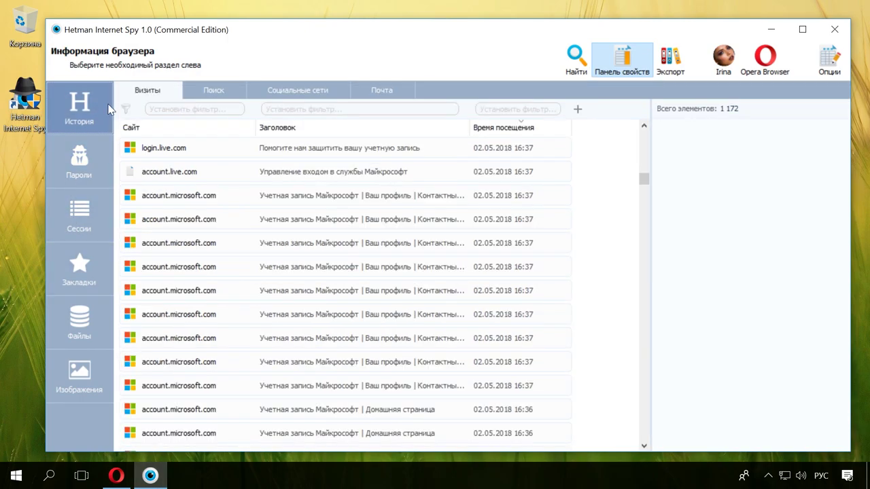
{"action": "left_click", "coordinate": [380, 89]}
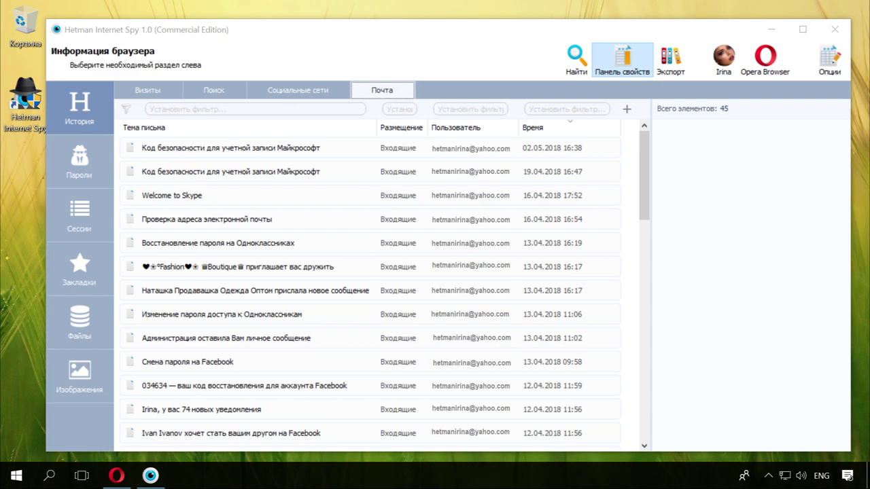
{"action": "left_click", "coordinate": [115, 476]}
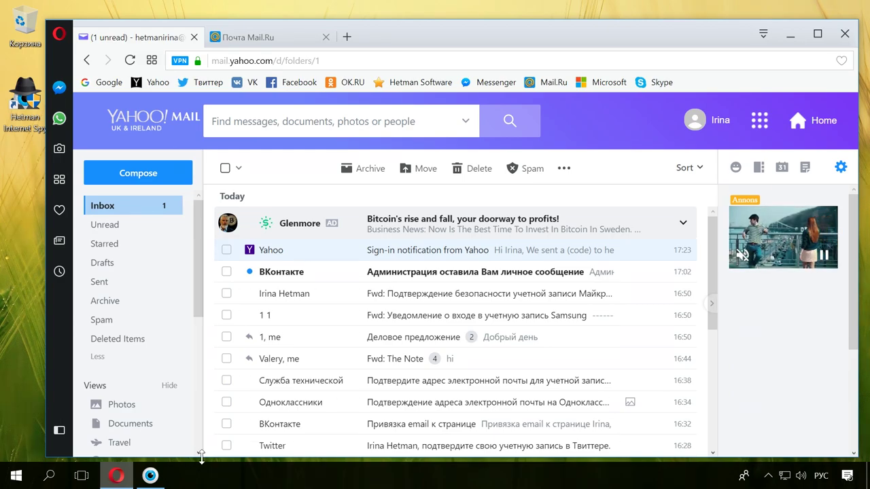
Minimize the Opera window showing the Yahoo Mail inbox.
{"action": "left_click", "coordinate": [790, 33]}
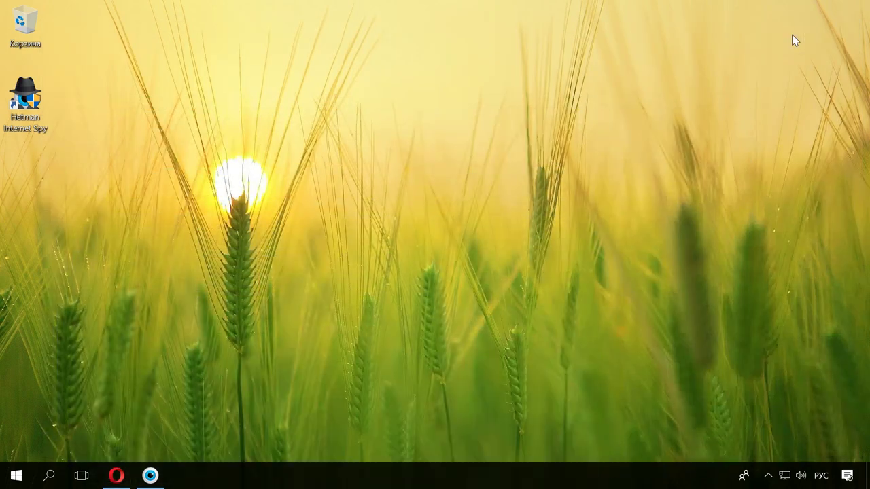